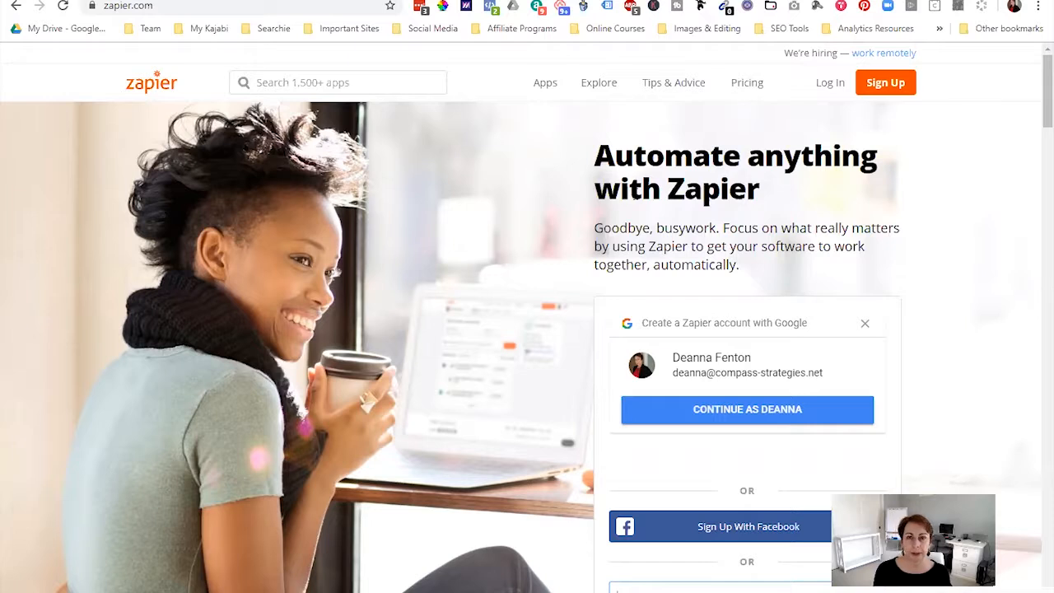
# Sign in with the suggested Google account and start a new Zap with Kajabi as the trigger app
pyautogui.click(796, 415)
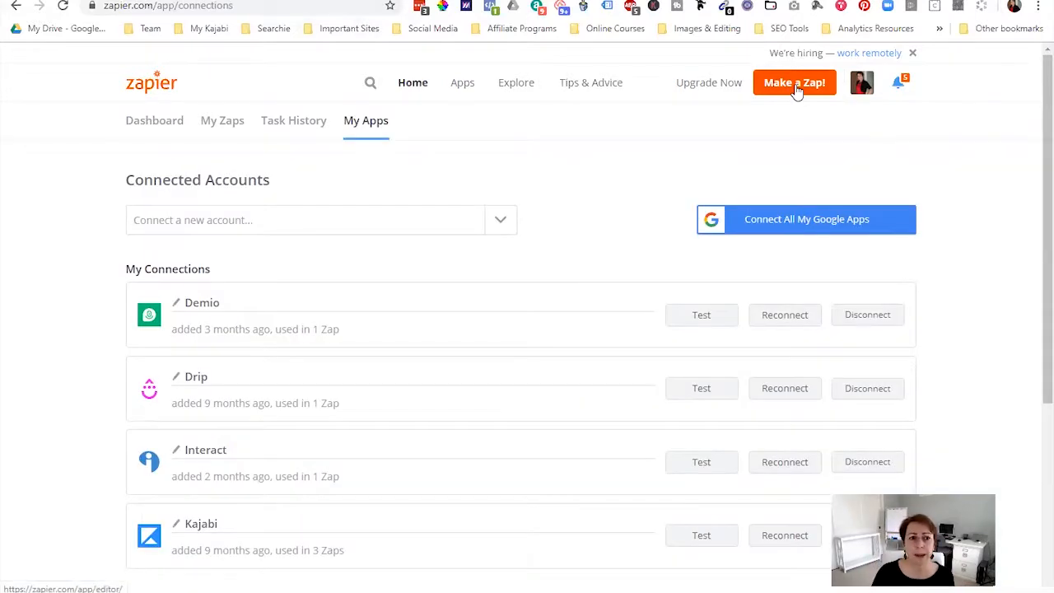
pyautogui.click(795, 85)
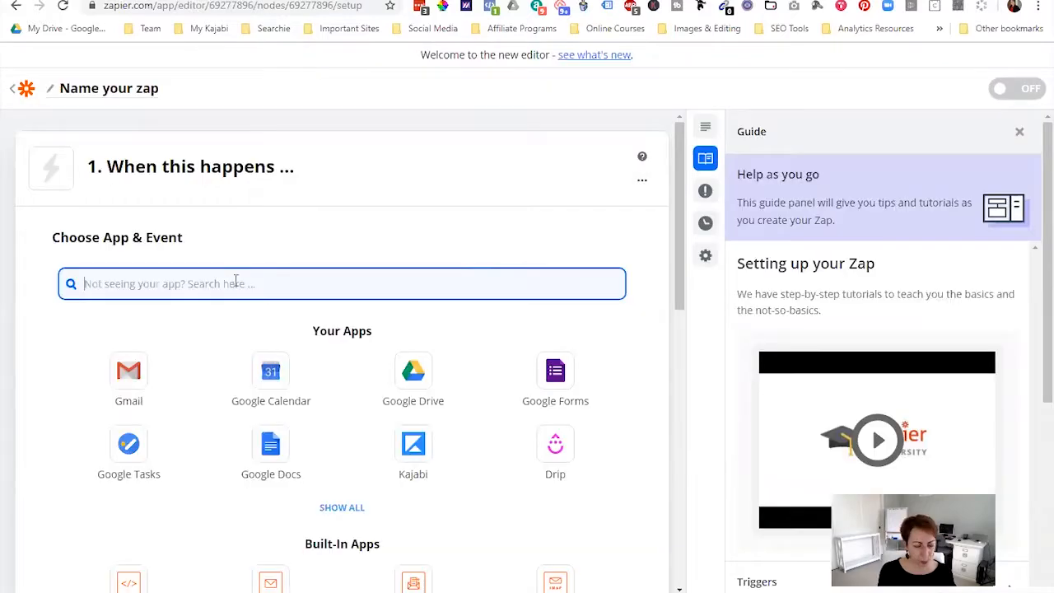
pyautogui.write('Kaja')
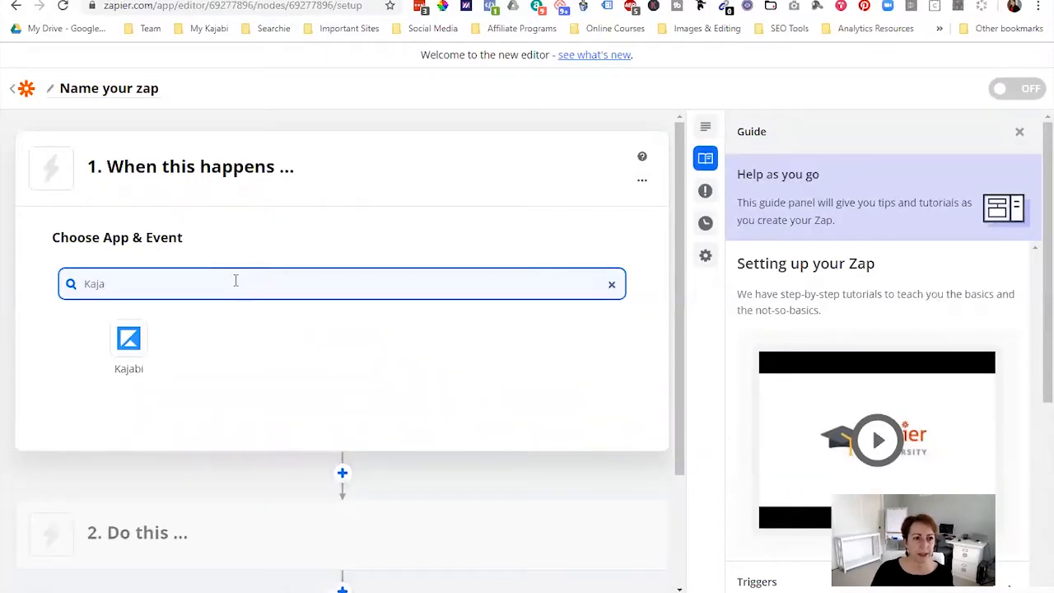
pyautogui.click(134, 346)
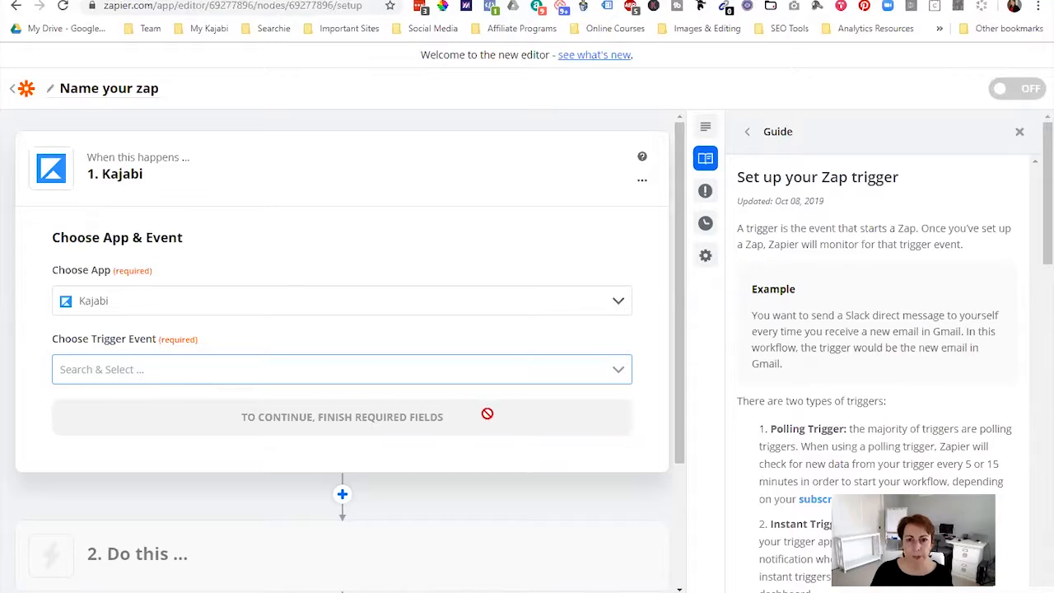
# Set the trigger event to New Purchase and select the existing Kajabi account for it
pyautogui.click(618, 372)
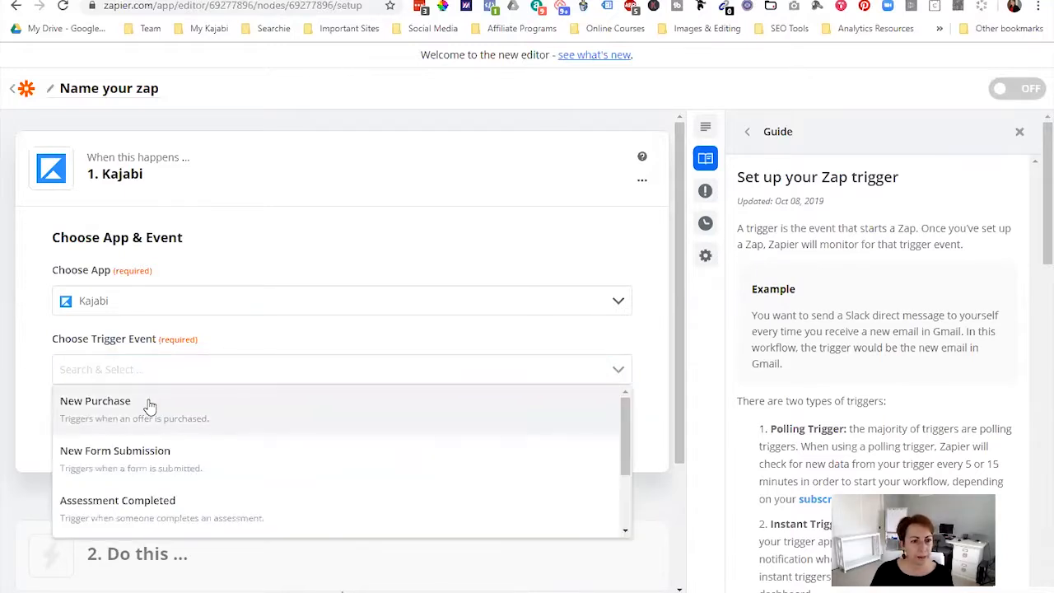
pyautogui.click(150, 406)
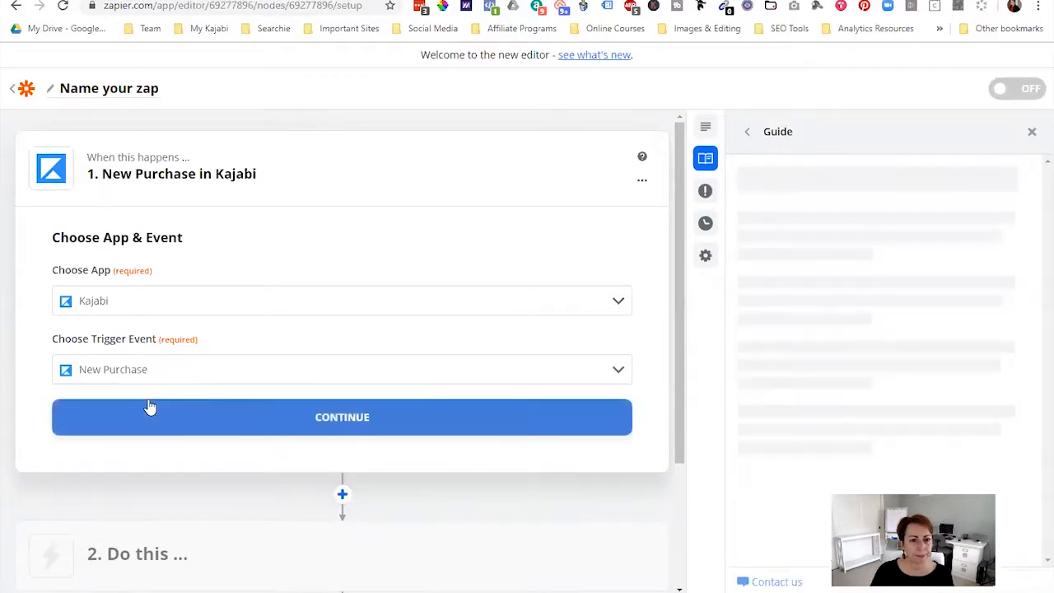
pyautogui.click(325, 423)
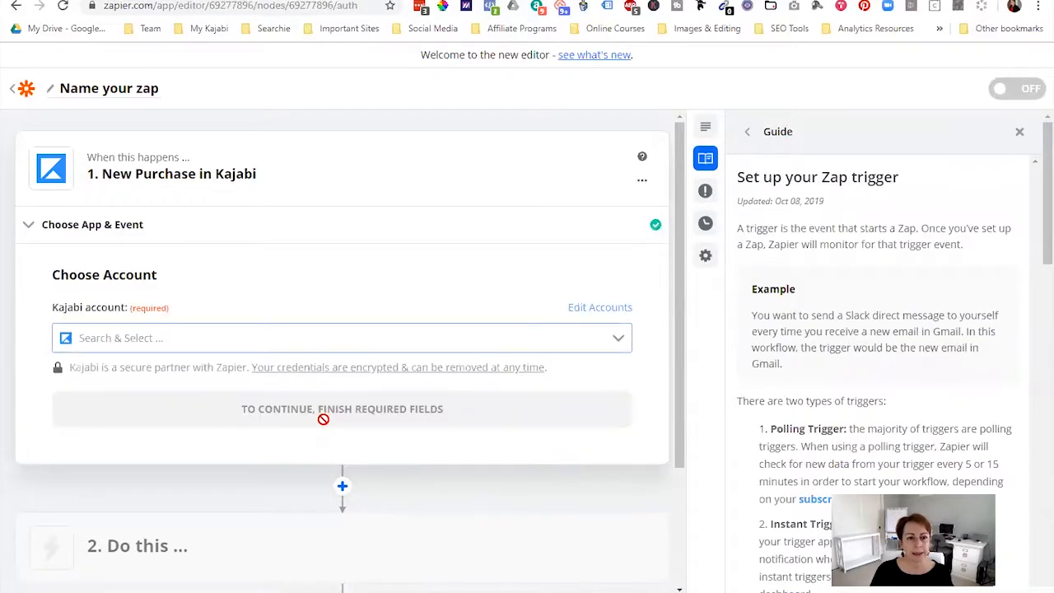
pyautogui.click(620, 341)
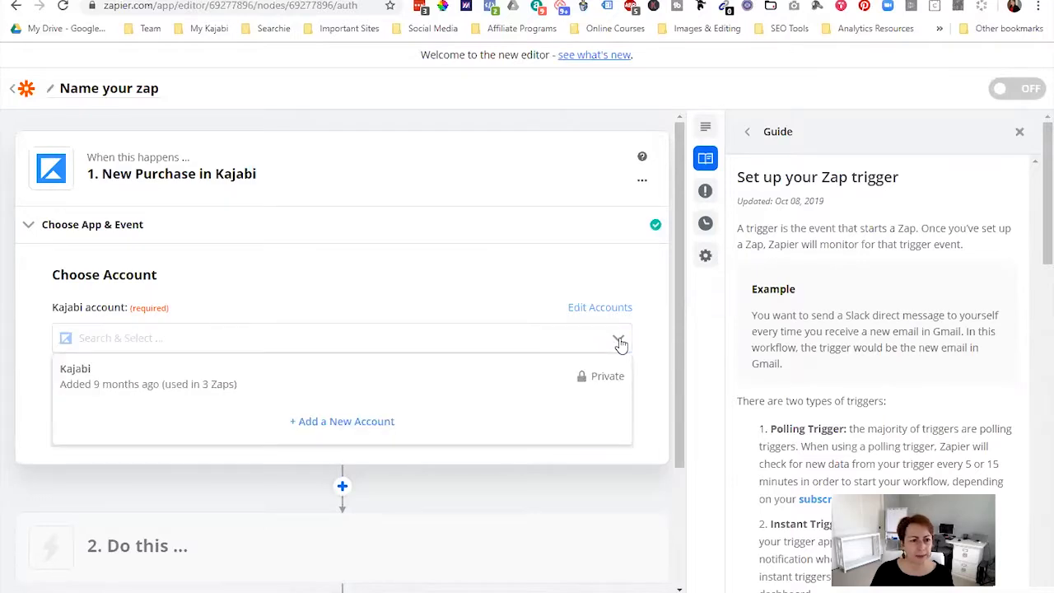
pyautogui.click(136, 379)
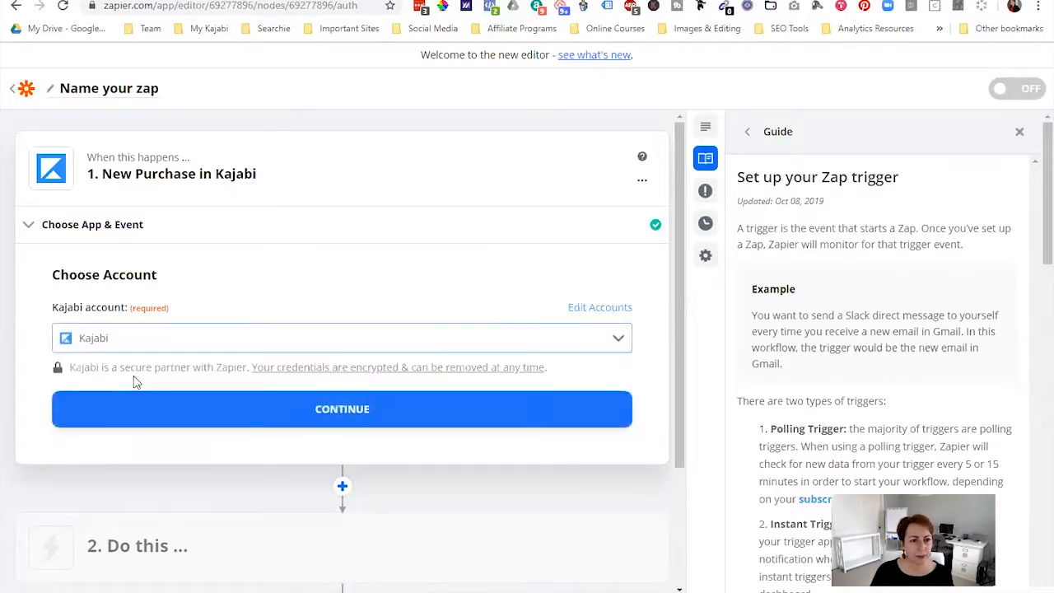
pyautogui.click(322, 416)
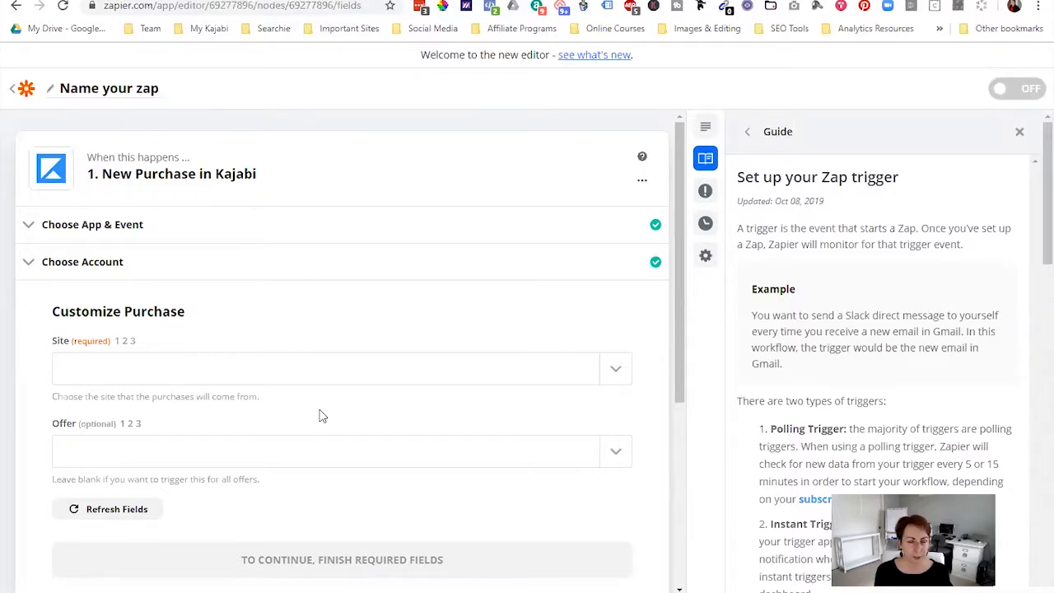
# Limit the purchase trigger to the account owner's Programs site and the "Kajabi KCoaching Sessions - One Hour" offer, skipping the trigger test
pyautogui.click(233, 373)
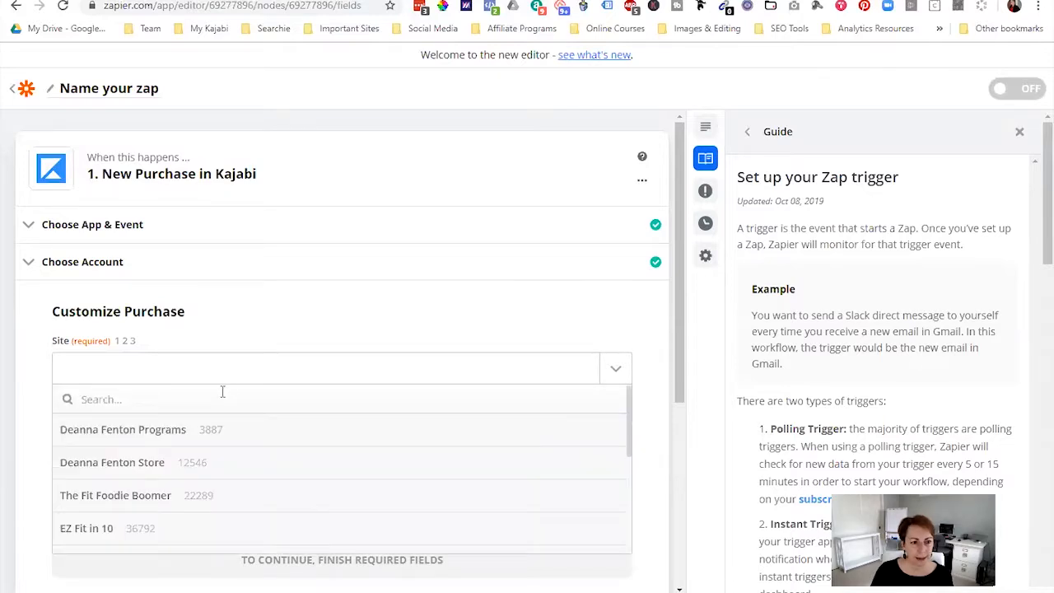
pyautogui.click(191, 433)
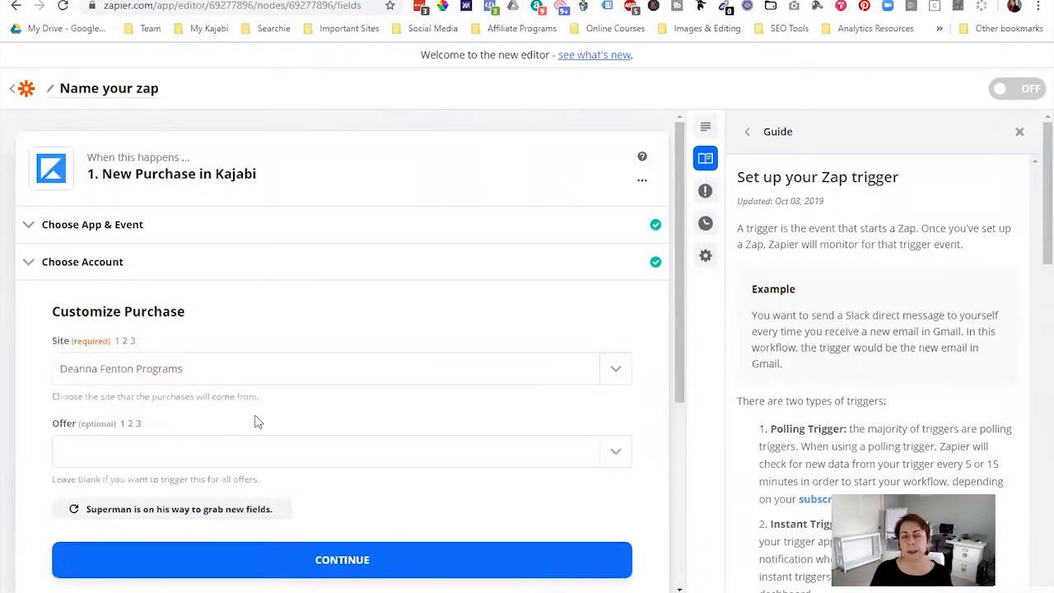
pyautogui.scroll(-1, 255, 421)
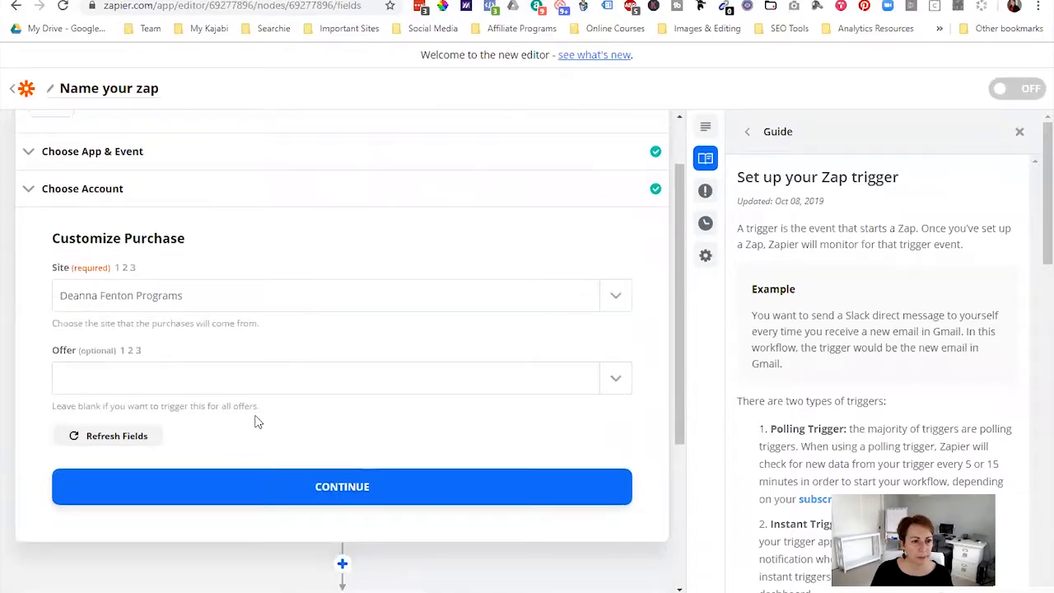
pyautogui.click(253, 378)
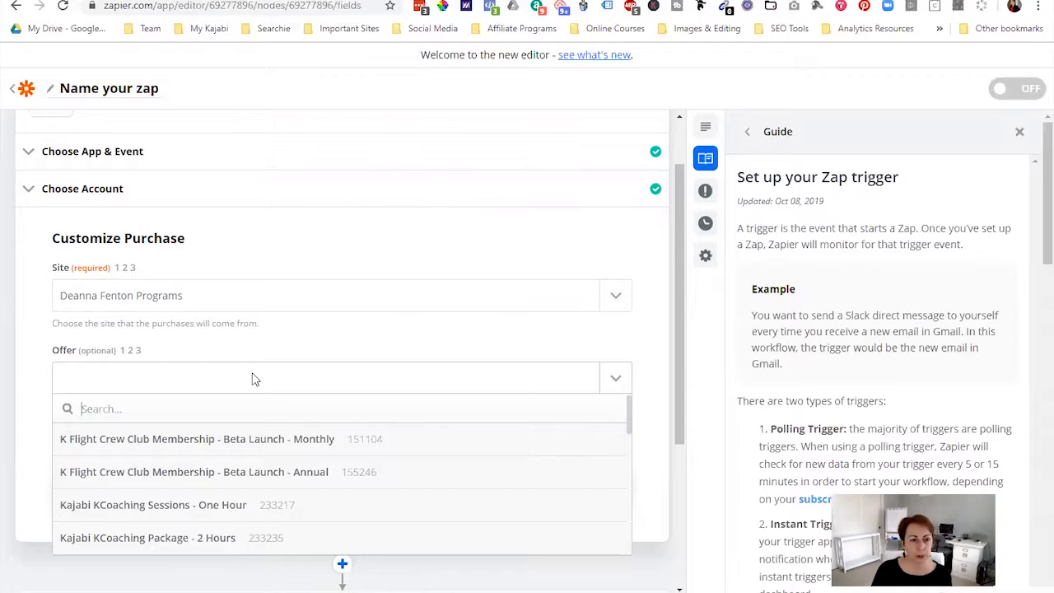
pyautogui.click(241, 508)
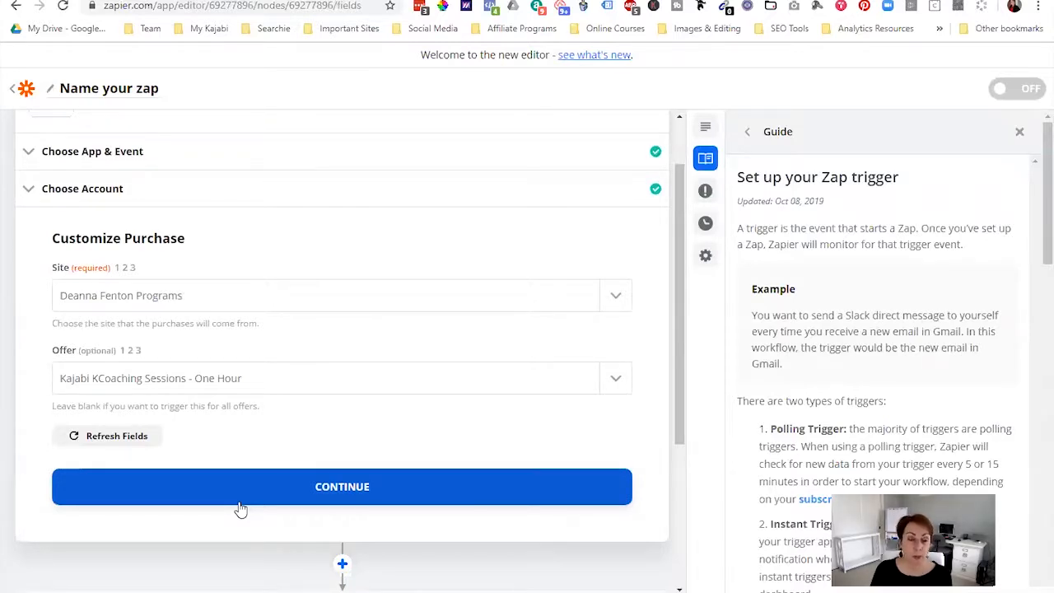
pyautogui.click(328, 487)
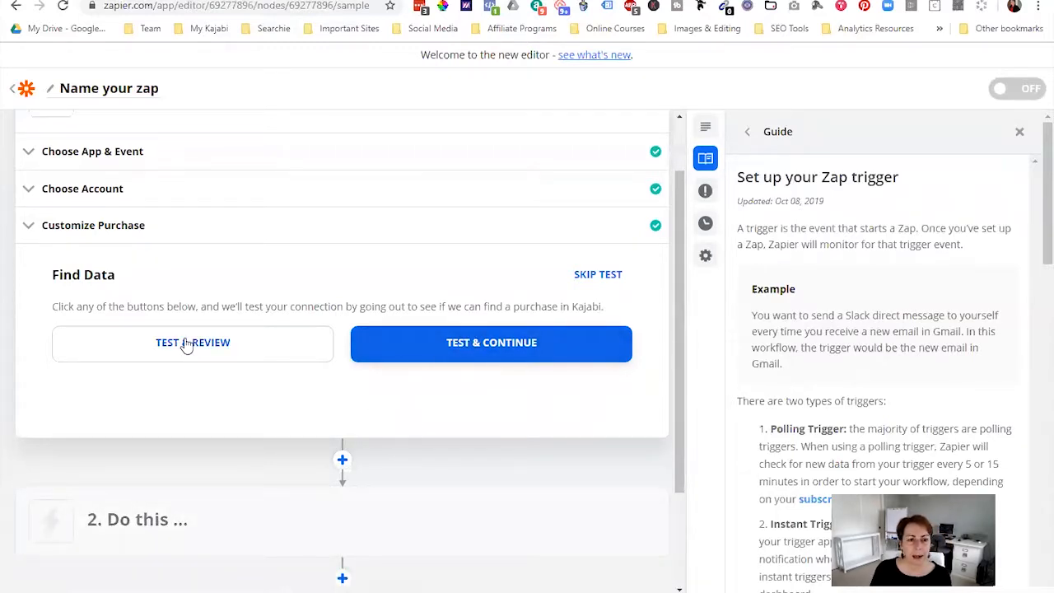
pyautogui.click(574, 279)
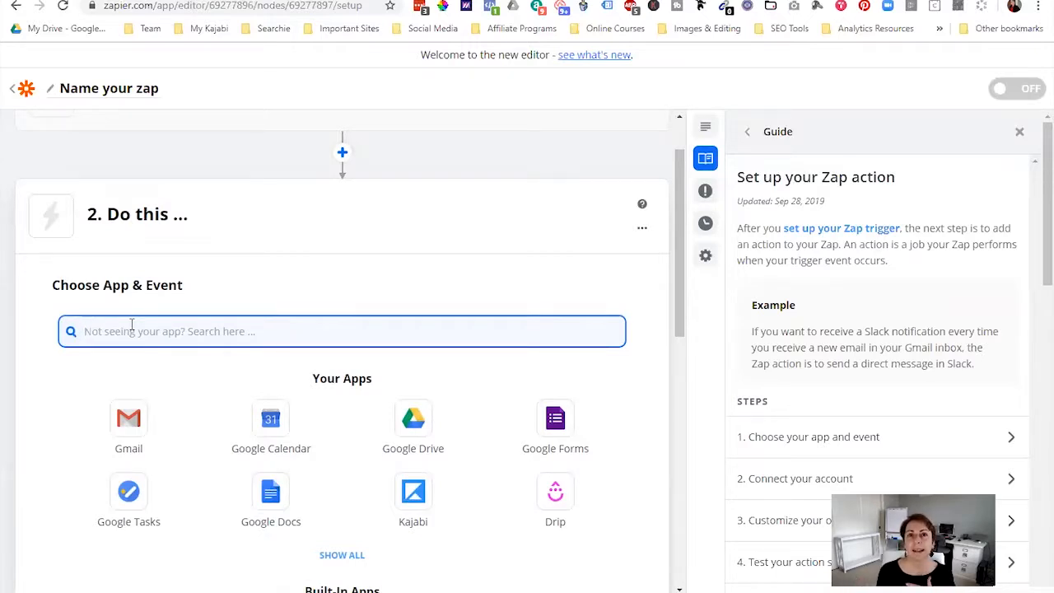
# Set the Zap's action to Create Bonjoro in the Bonjoro app and connect the Bonjoro account
pyautogui.write('Bonj')
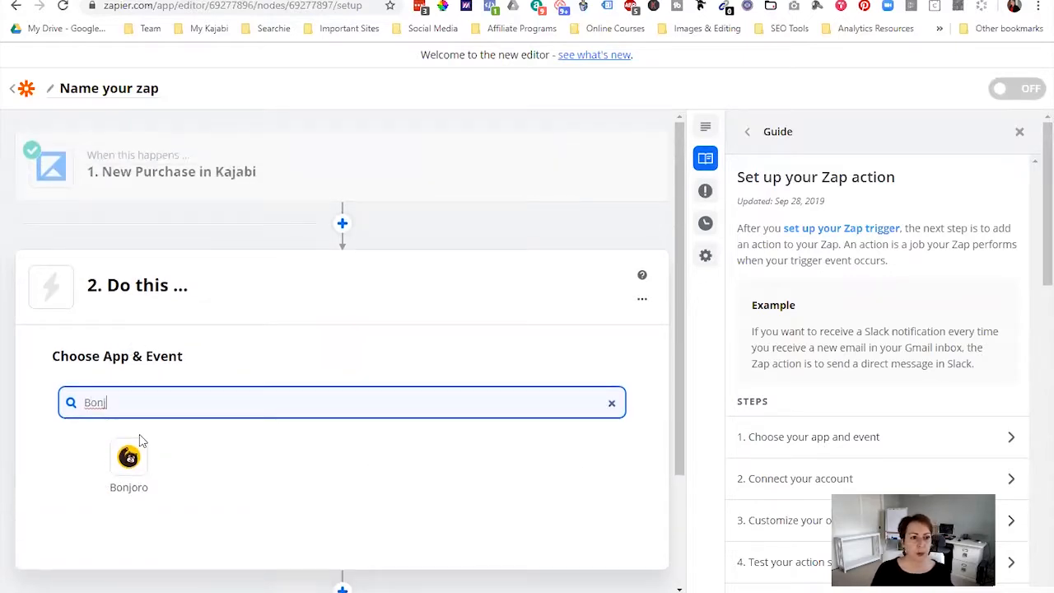
pyautogui.click(129, 468)
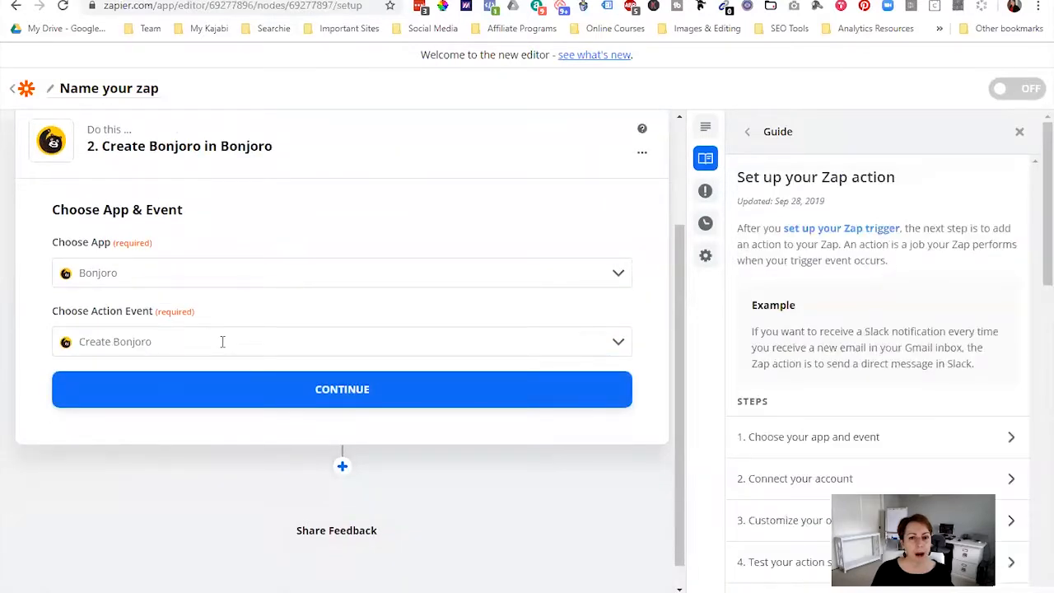
pyautogui.click(618, 344)
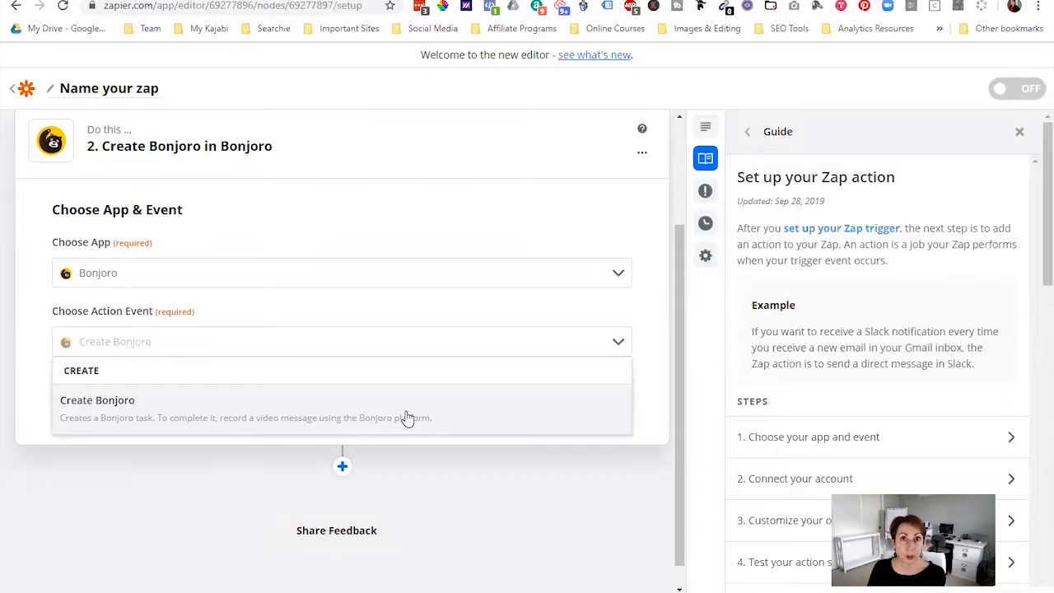
pyautogui.click(95, 407)
pyautogui.click(359, 392)
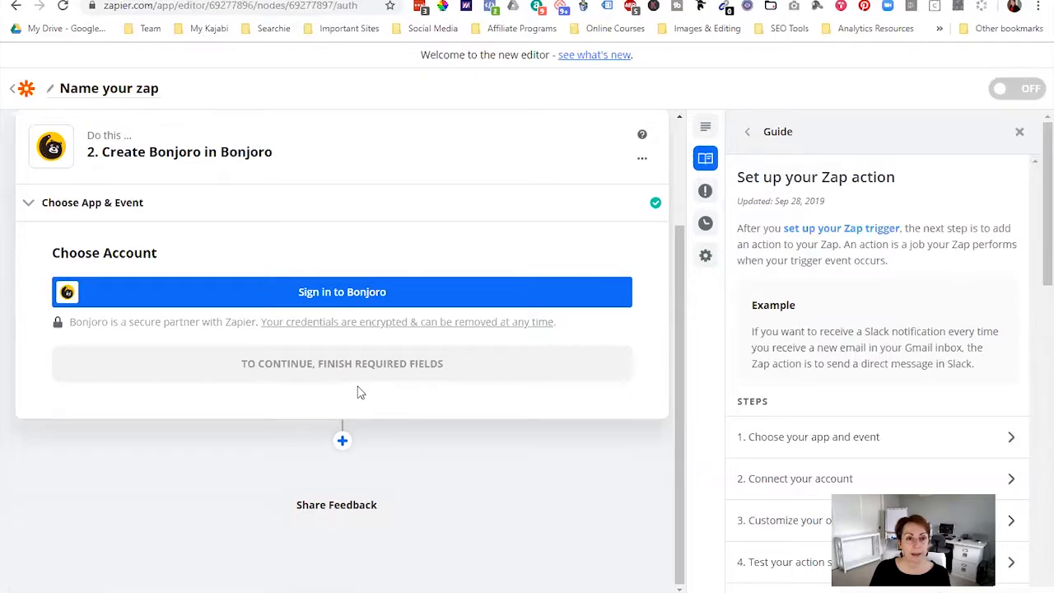
pyautogui.click(328, 292)
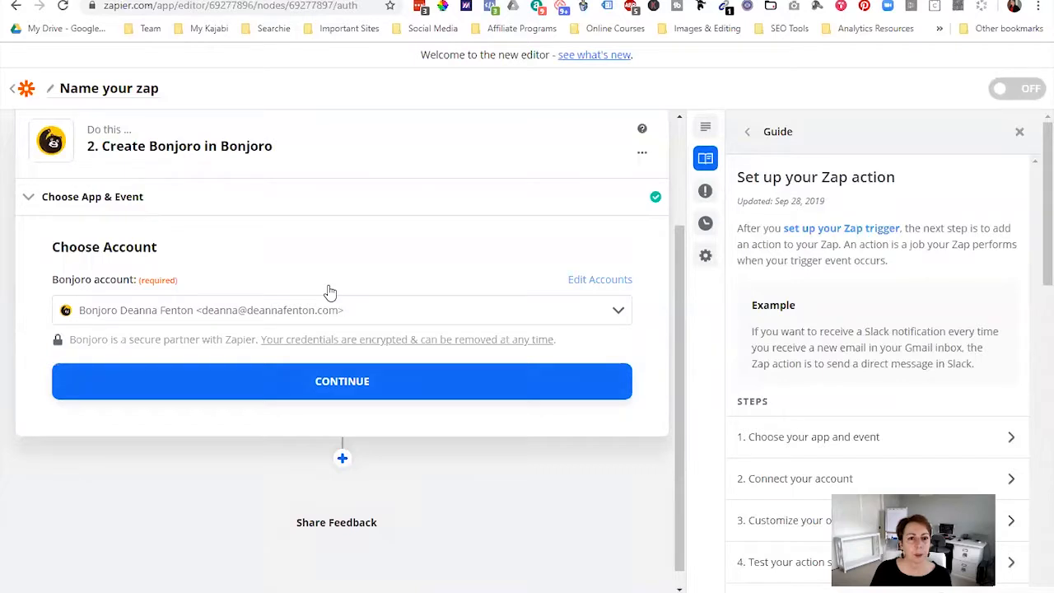
pyautogui.click(344, 381)
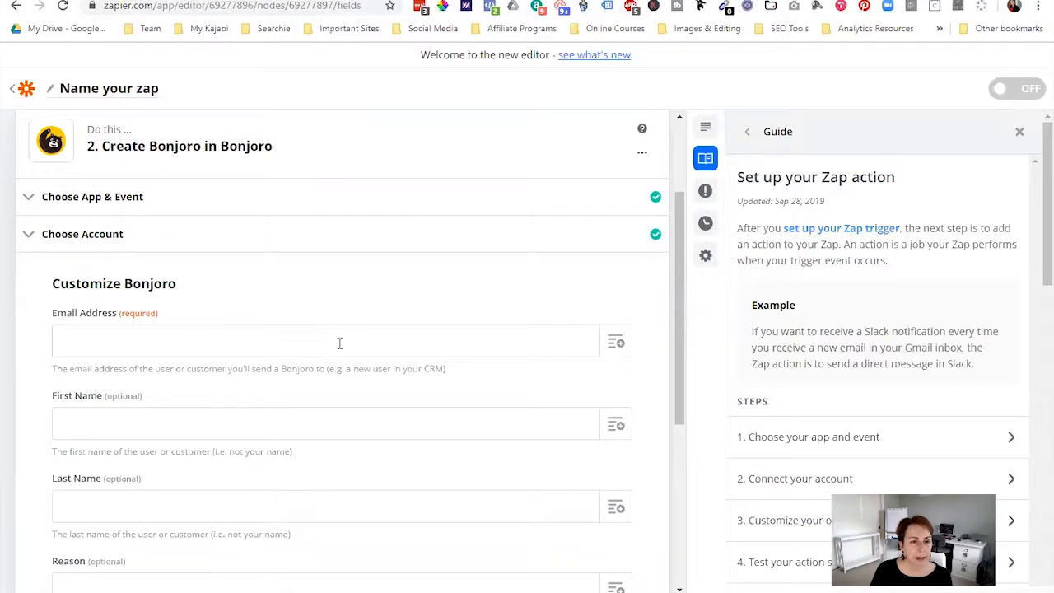
# Map the Bonjoro email address, first name and last name to Kajabi's Member Email, Member First Name and Member Last Name
pyautogui.click(609, 346)
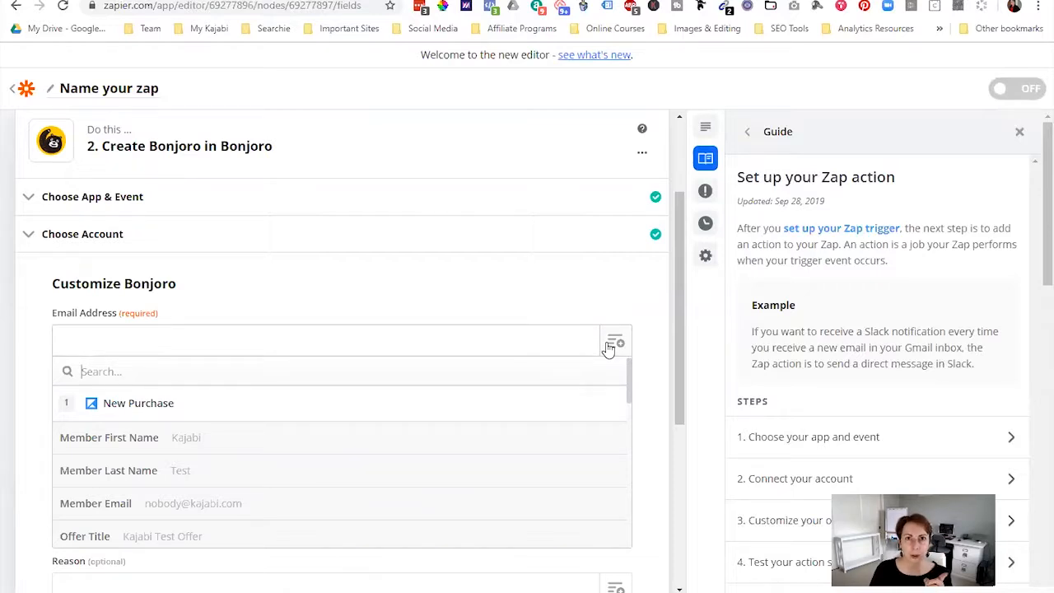
pyautogui.click(189, 515)
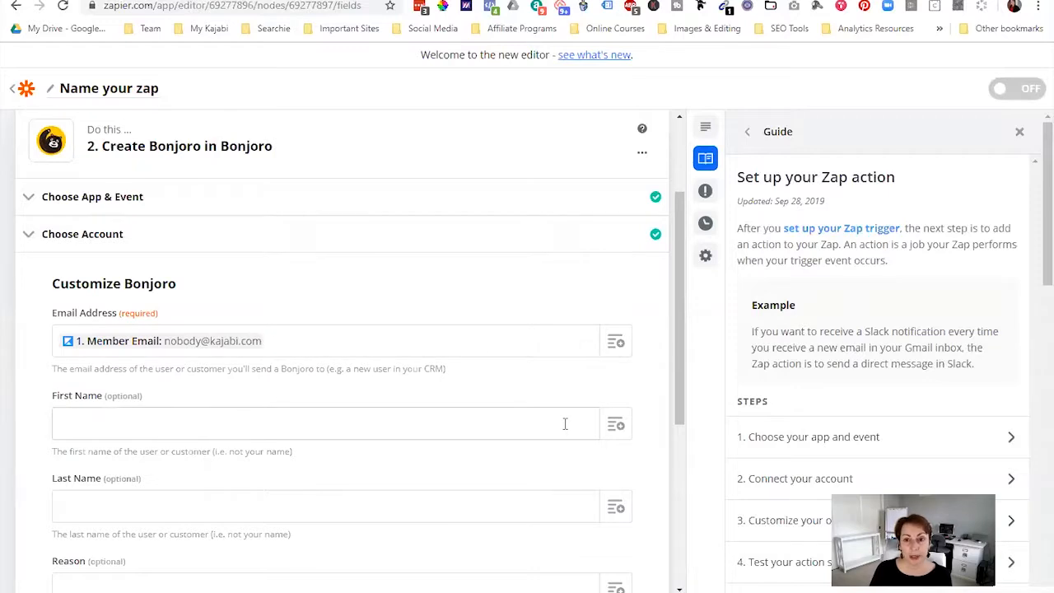
pyautogui.click(617, 426)
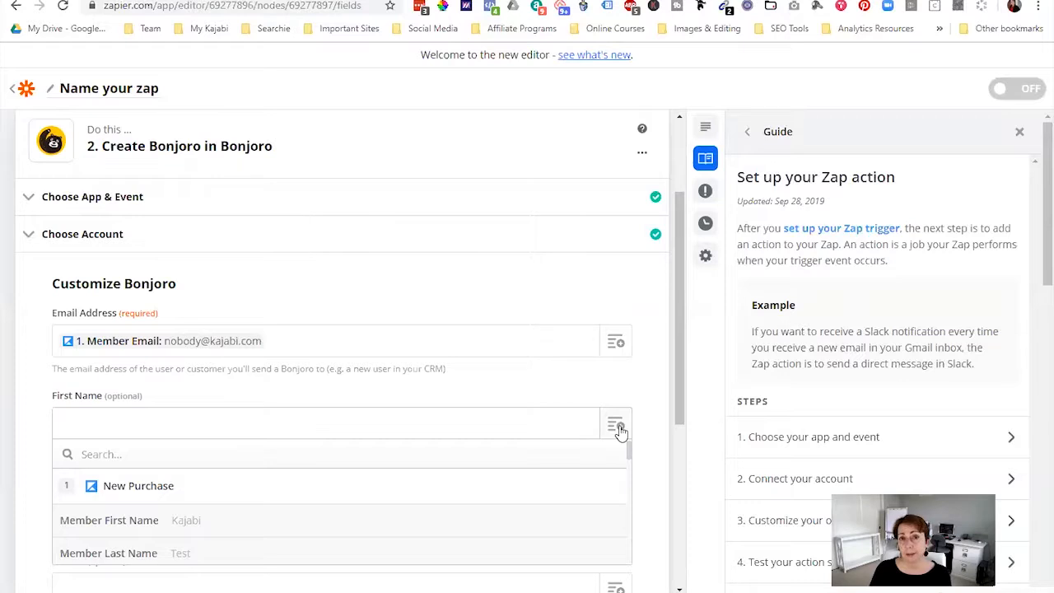
pyautogui.click(141, 520)
pyautogui.scroll(-2, 313, 469)
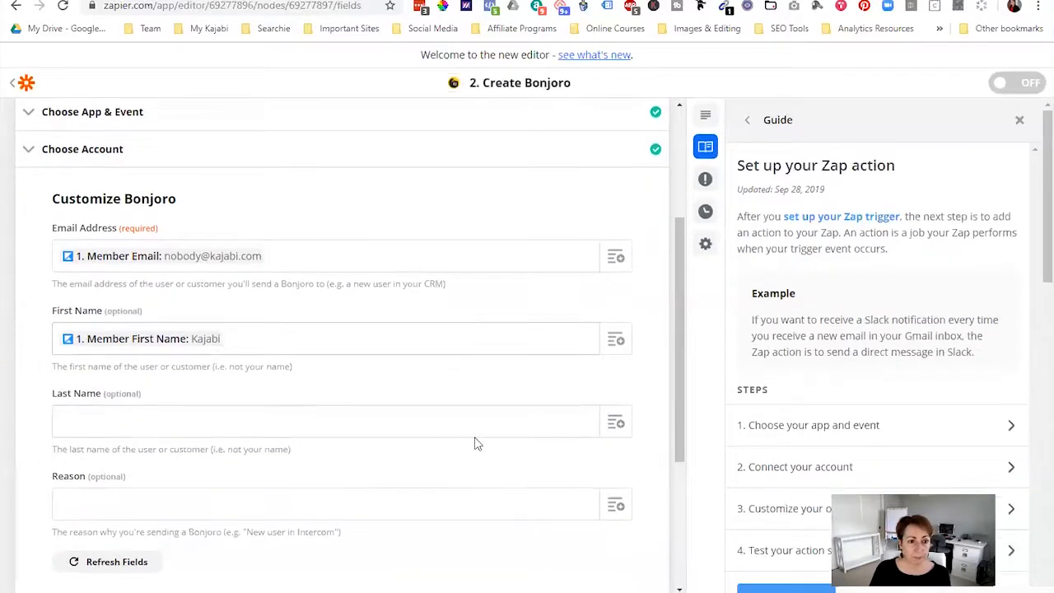
pyautogui.click(614, 427)
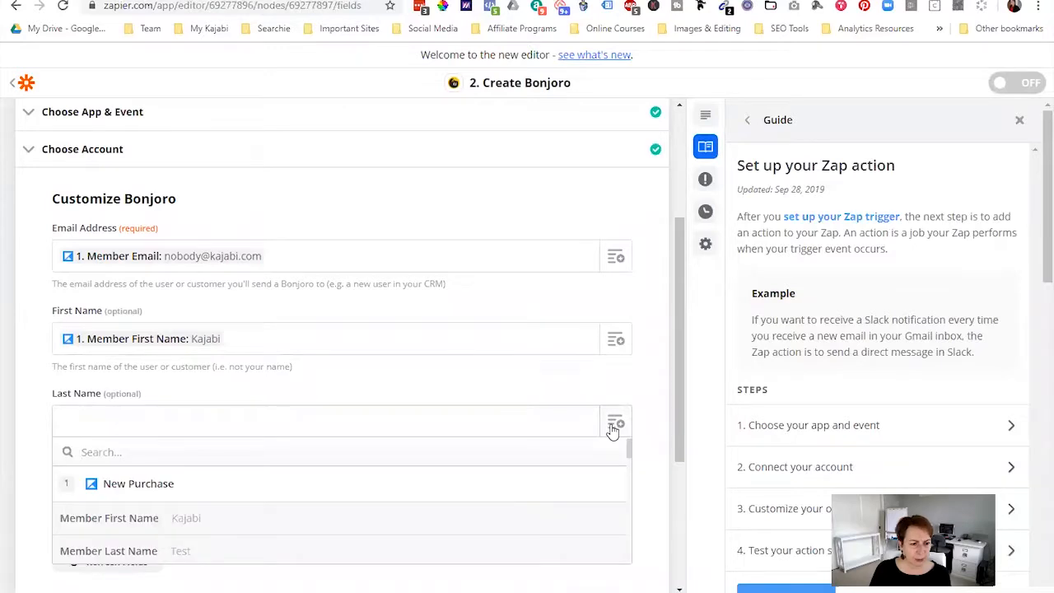
pyautogui.click(207, 553)
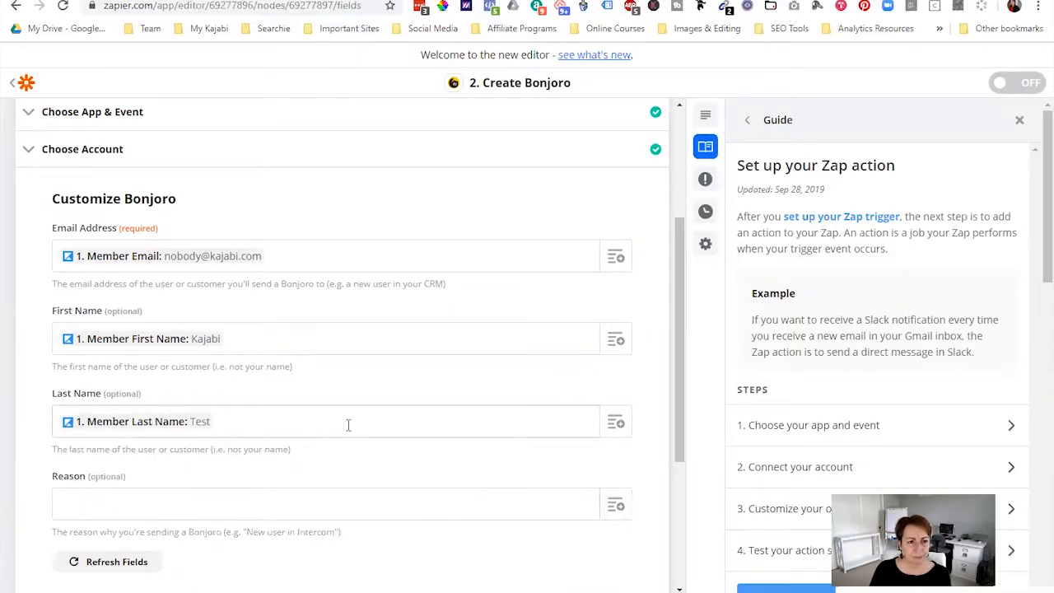
# Enter "New coaching client" as the Bonjoro's reason and continue to the data test
pyautogui.scroll(-1, 354, 420)
pyautogui.click(304, 424)
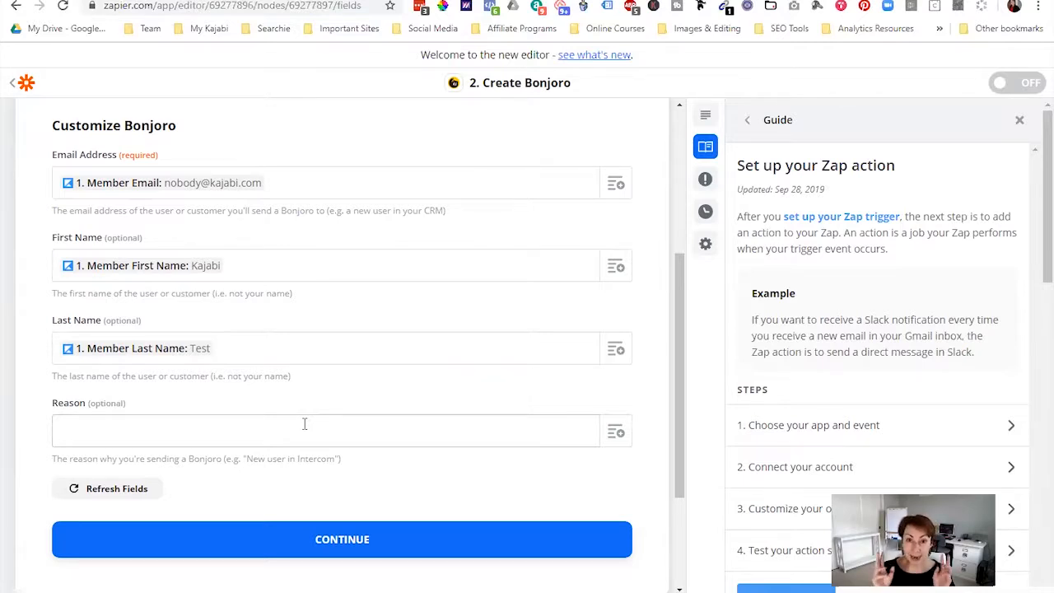
pyautogui.write('N')
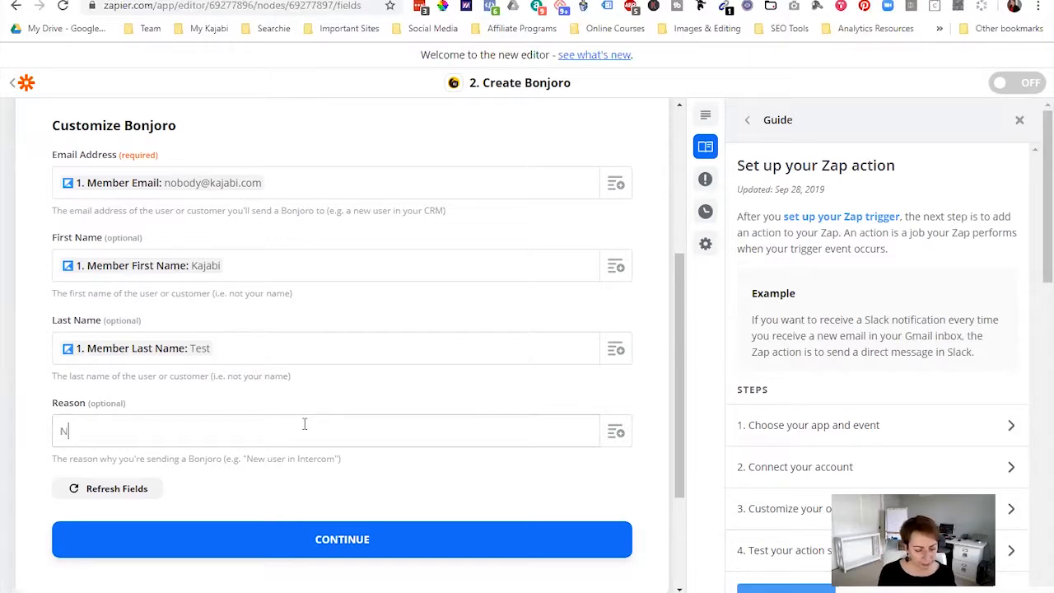
pyautogui.write('ew coaching client')
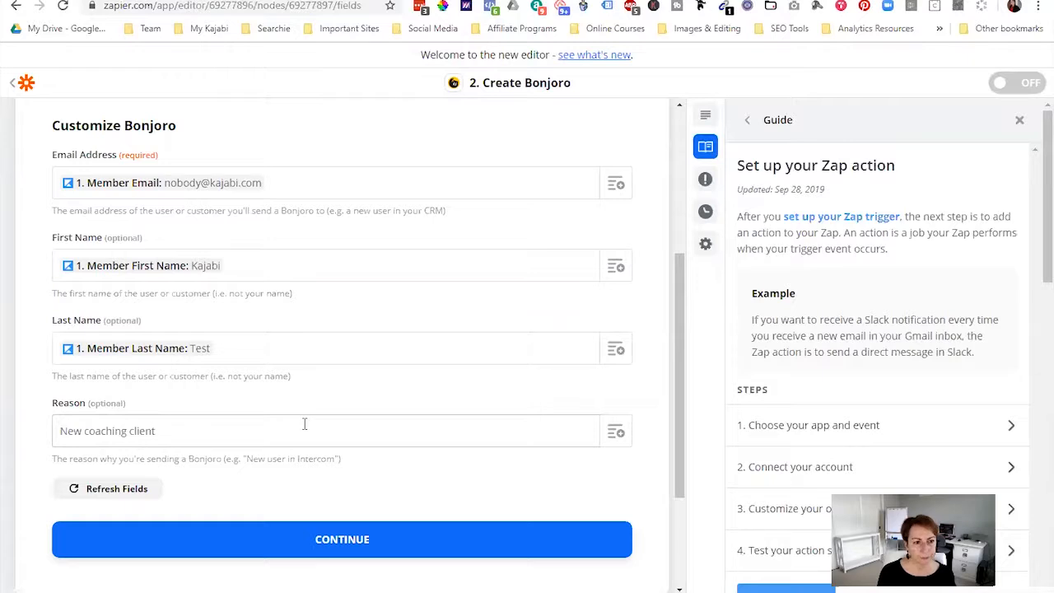
pyautogui.click(341, 539)
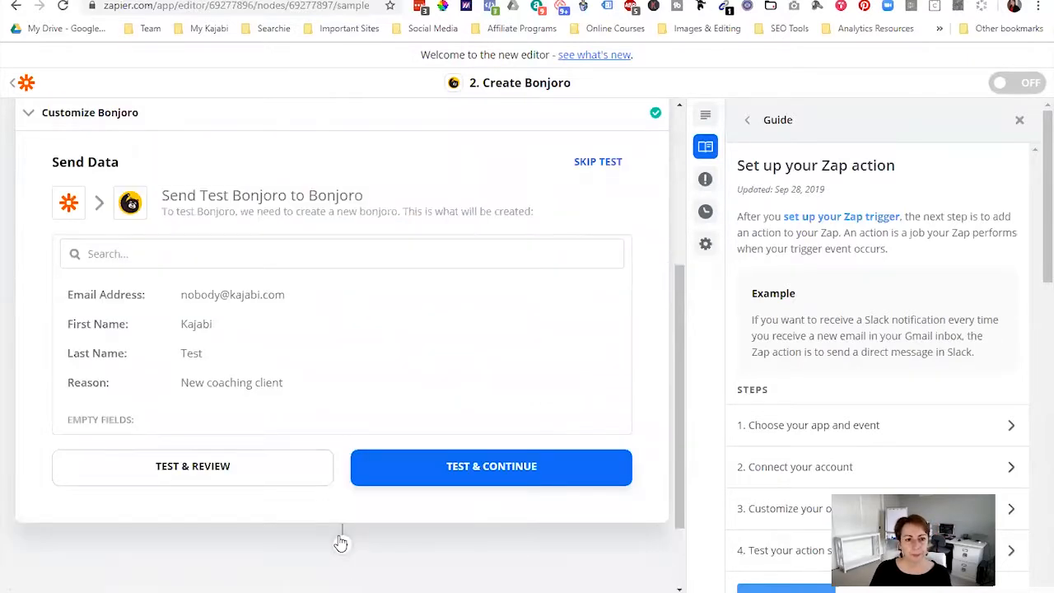
# Send a test Bonjoro with the mapped data and turn the Zap on
pyautogui.click(444, 468)
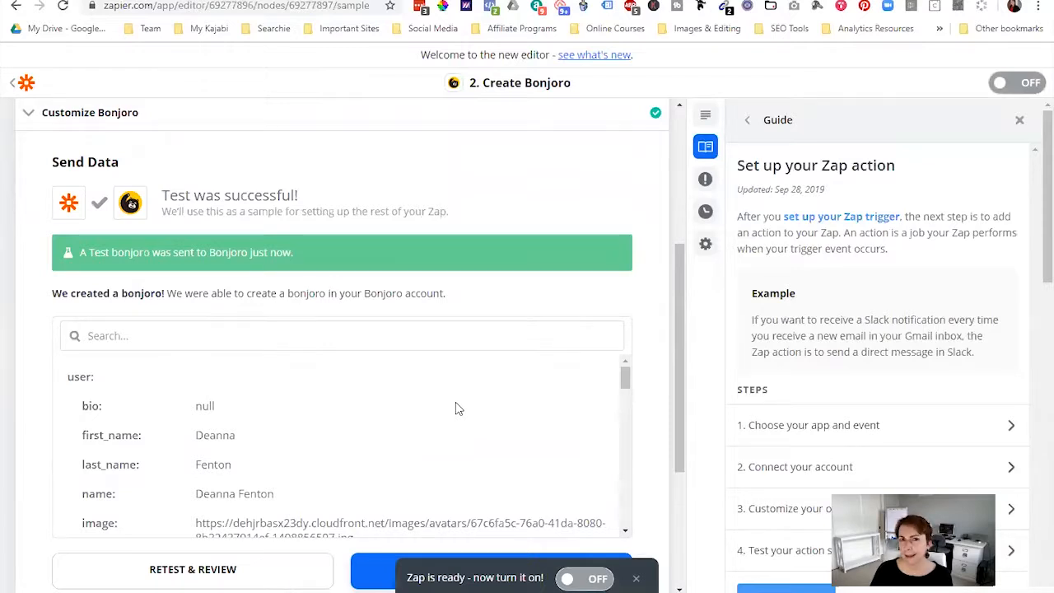
pyautogui.scroll(-1, 459, 408)
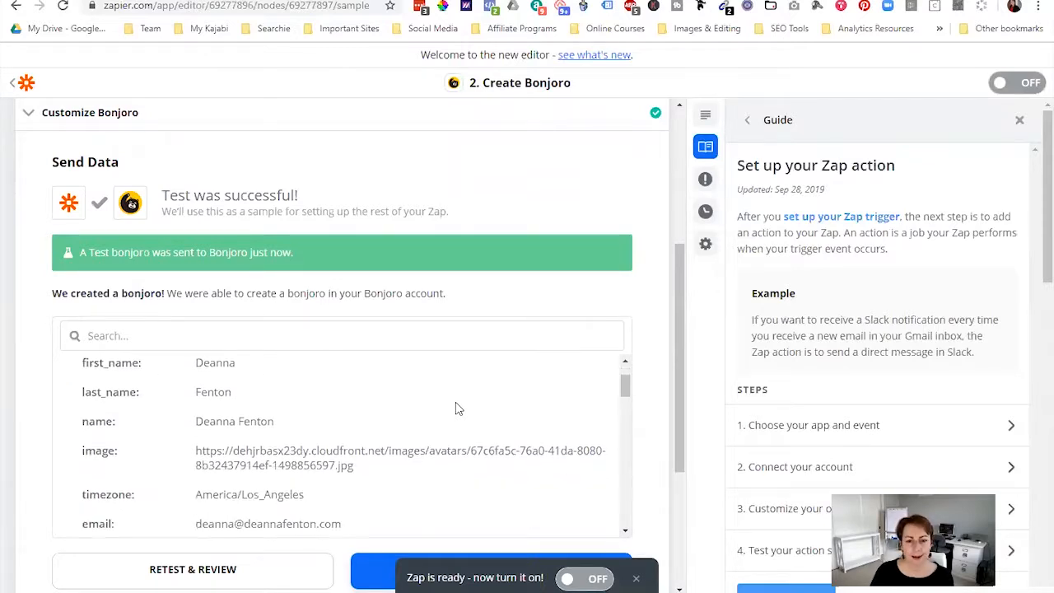
pyautogui.click(578, 578)
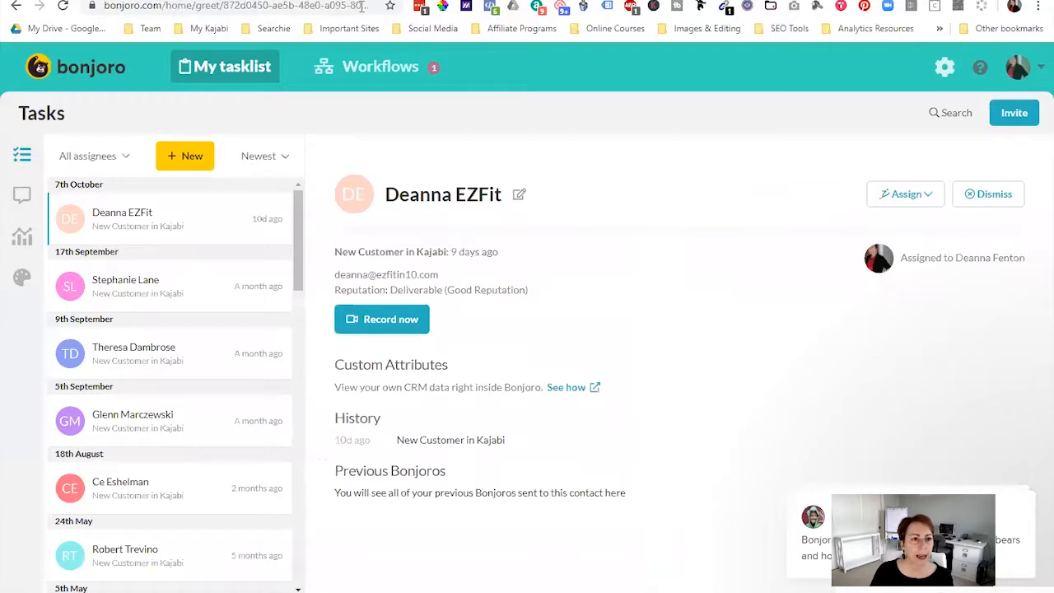
# Switch to Bonjoro, reload the tasklist and open the new "New coaching client" test task
pyautogui.click(62, 7)
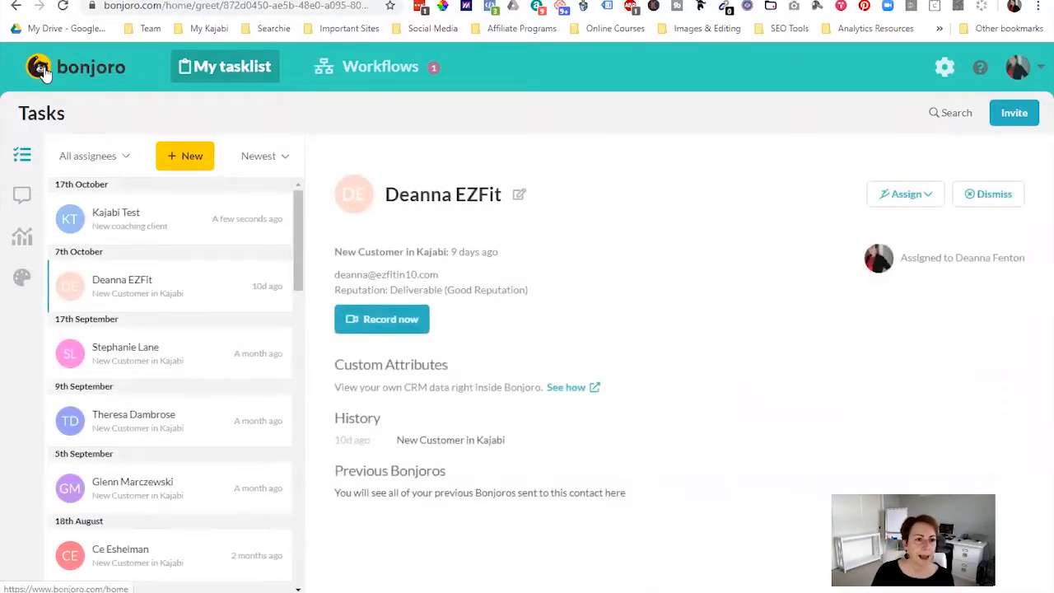
pyautogui.click(177, 226)
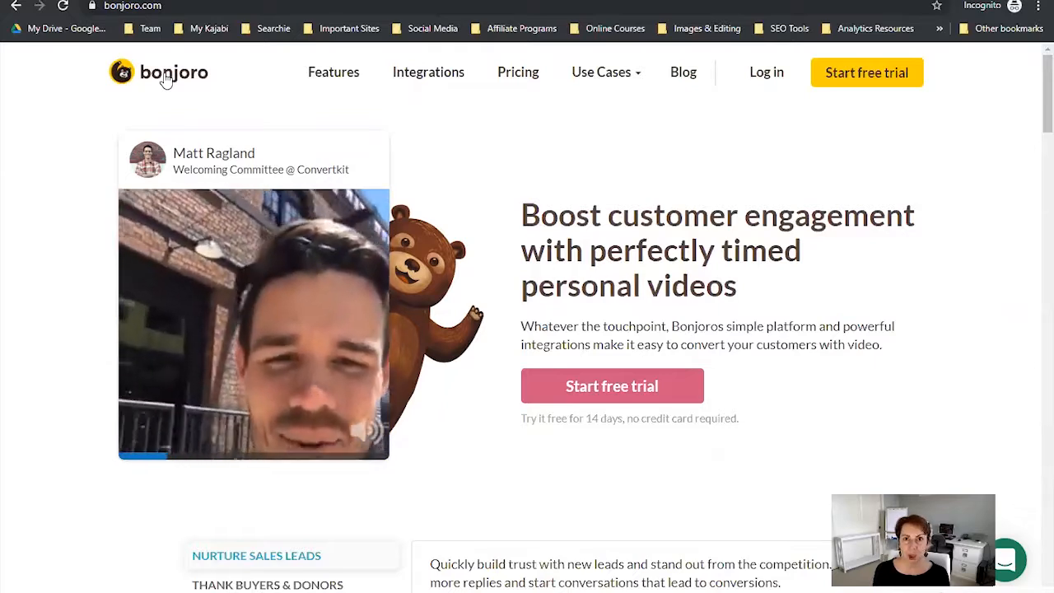
pyautogui.click(389, 568)
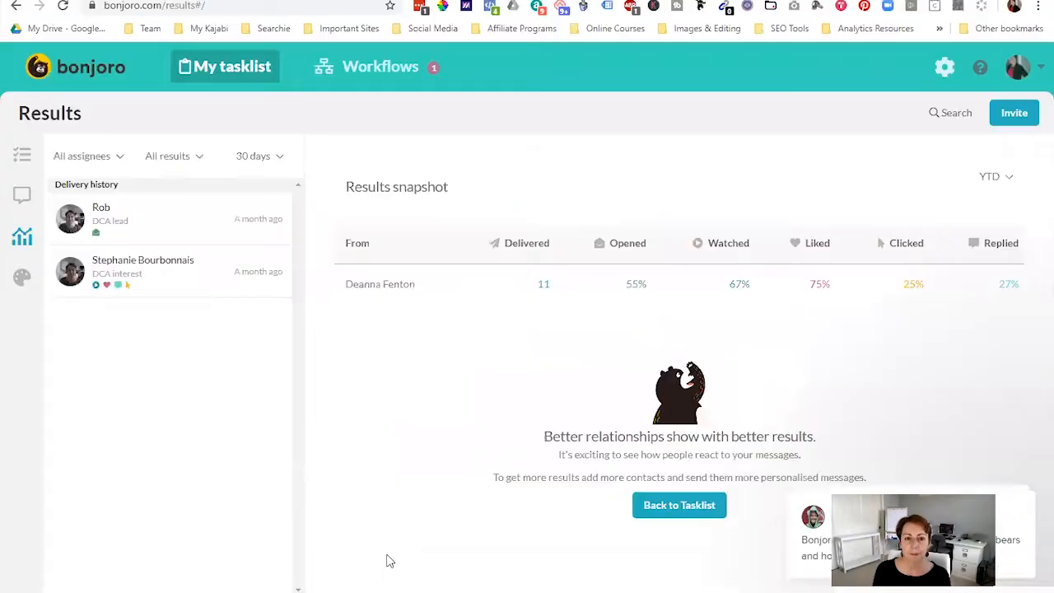